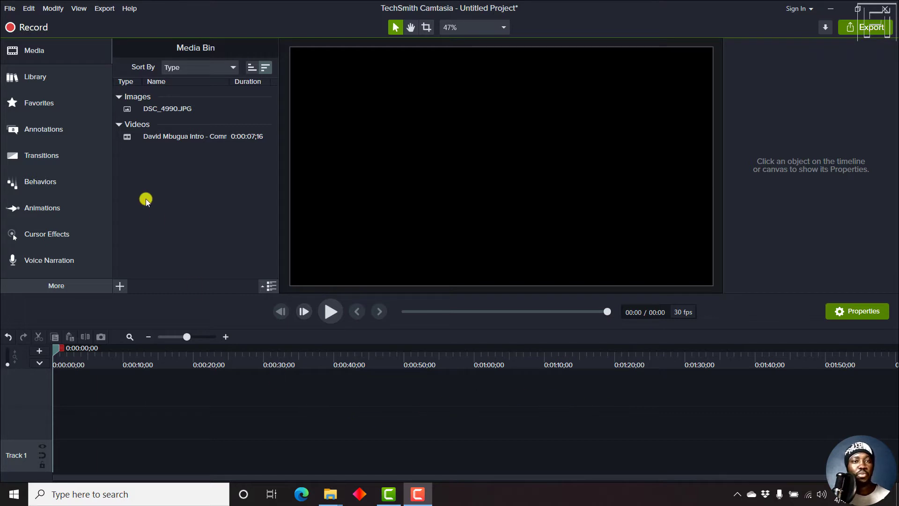
# Add the DSC_4990.JPG photo to the timeline at the playhead
pyautogui.moveTo(167, 108)
pyautogui.click(157, 109)
pyautogui.rightClick(157, 109)
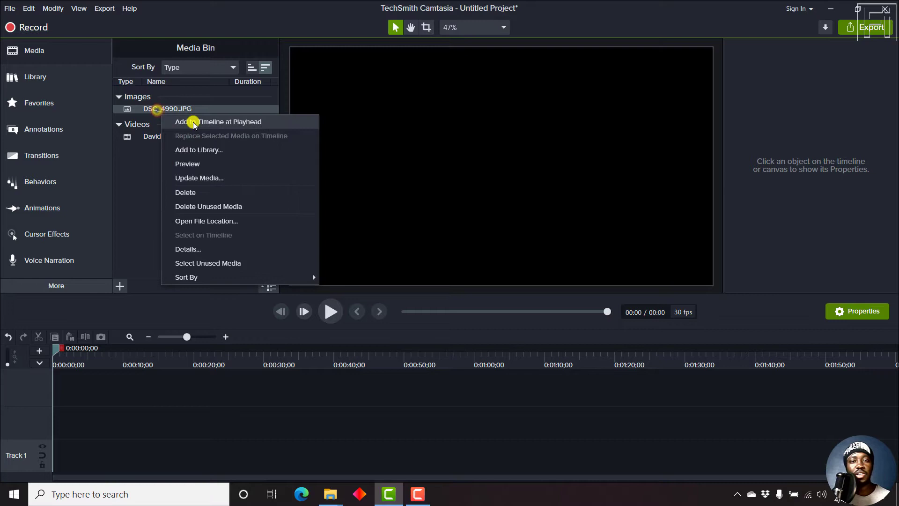
pyautogui.click(171, 120)
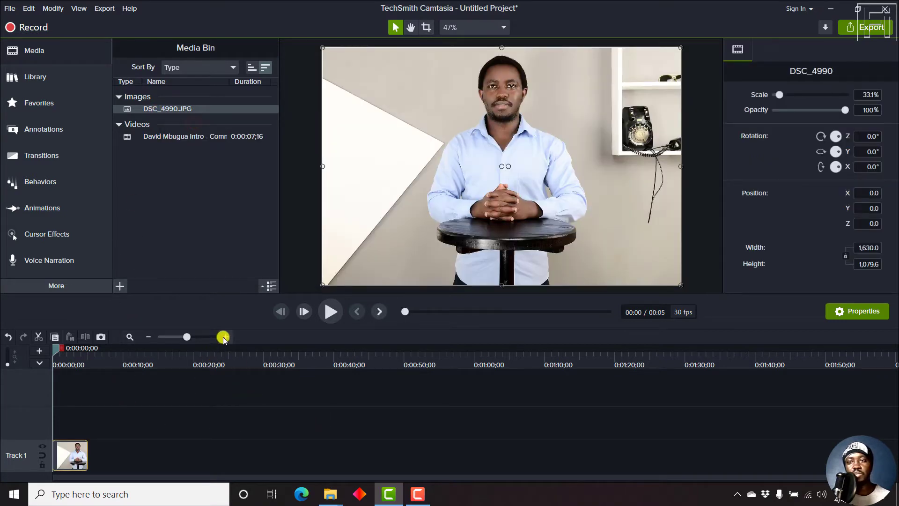
# Place the intro video on Track 1 right after the photo
pyautogui.click(167, 137)
pyautogui.moveTo(167, 137); pyautogui.dragTo(131, 454)
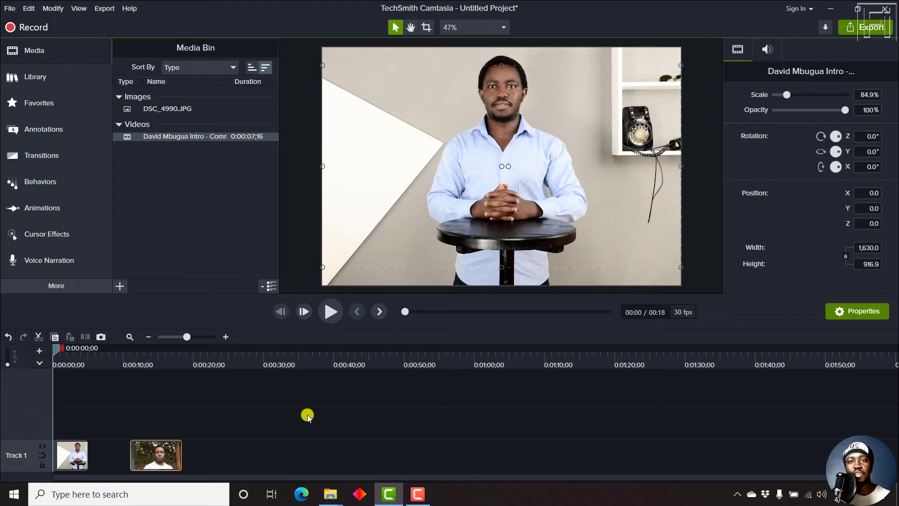
pyautogui.click(294, 413)
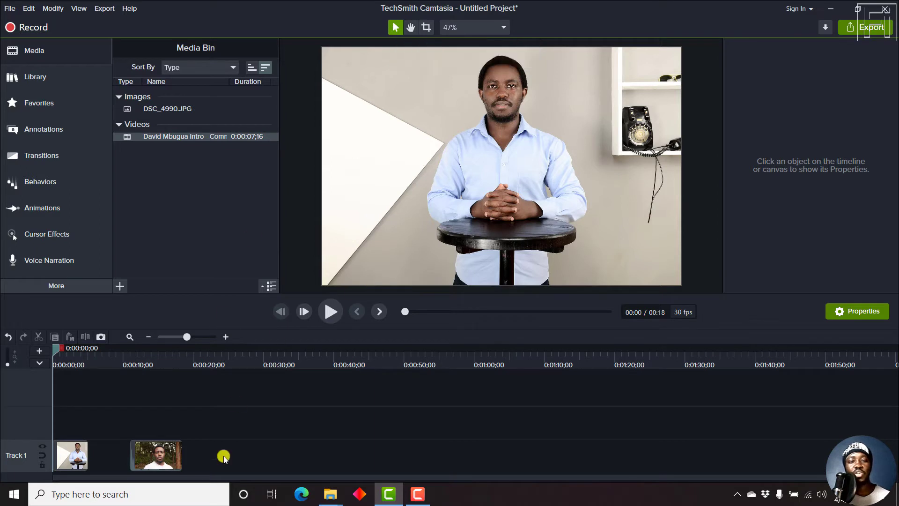
# Select the photo clip and shrink it slightly from its corner
pyautogui.click(426, 28)
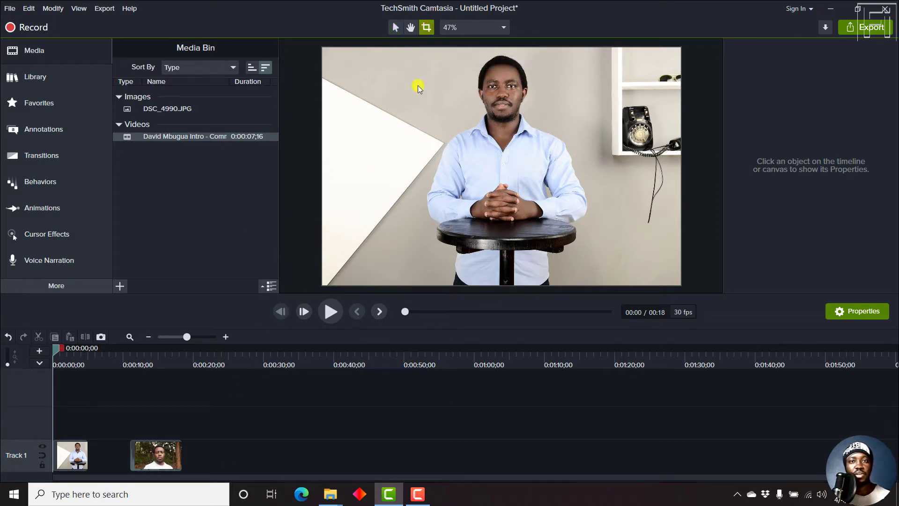
pyautogui.click(81, 453)
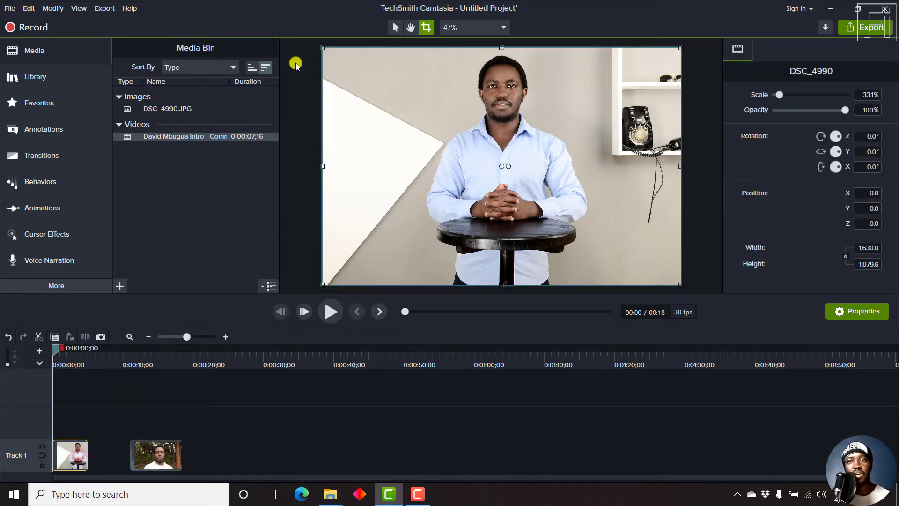
pyautogui.click(394, 28)
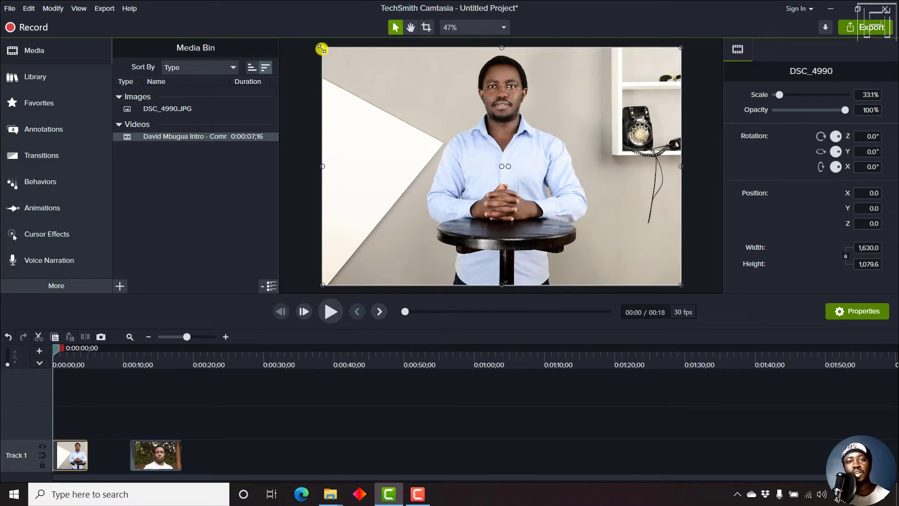
pyautogui.moveTo(322, 49)
pyautogui.mouseDown()
pyautogui.moveTo(460, 120)
pyautogui.moveTo(371, 84)
pyautogui.moveTo(323, 47)
pyautogui.mouseUp()
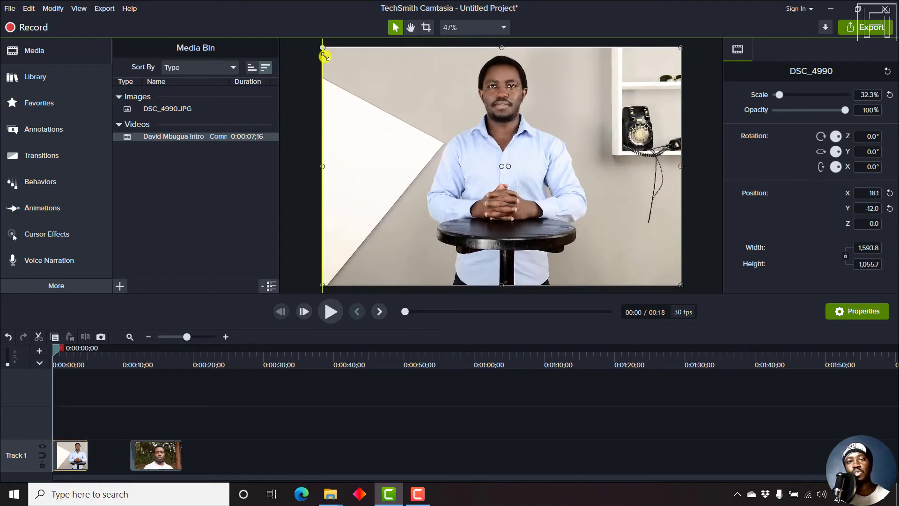
# Crop the photo to a narrow portrait strip and push it against the canvas's right edge
pyautogui.click(426, 28)
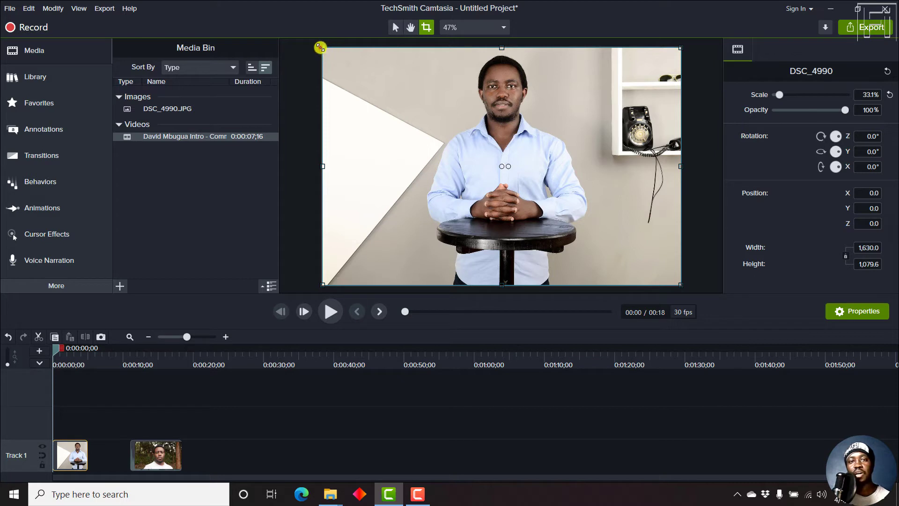
pyautogui.moveTo(320, 48)
pyautogui.mouseDown()
pyautogui.moveTo(516, 163)
pyautogui.moveTo(365, 118)
pyautogui.moveTo(307, 43)
pyautogui.mouseUp()
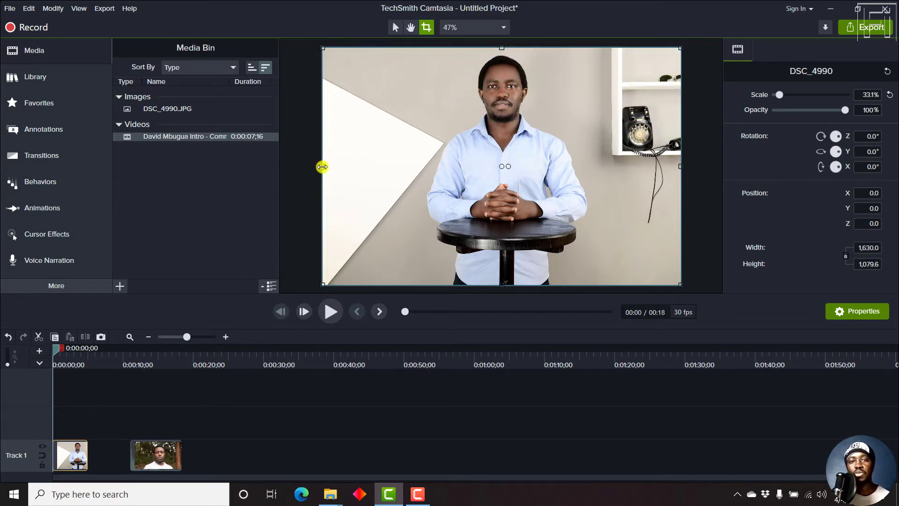
pyautogui.moveTo(322, 166); pyautogui.dragTo(426, 166)
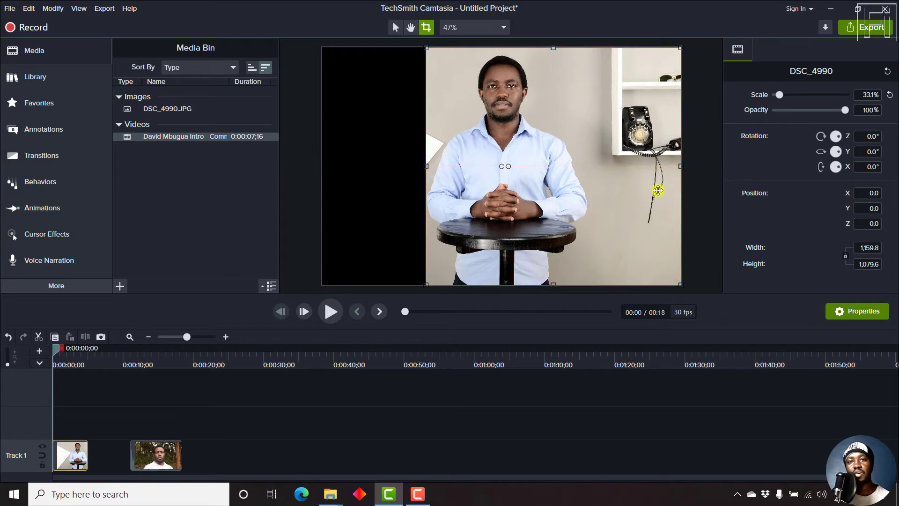
pyautogui.moveTo(680, 166); pyautogui.dragTo(586, 166)
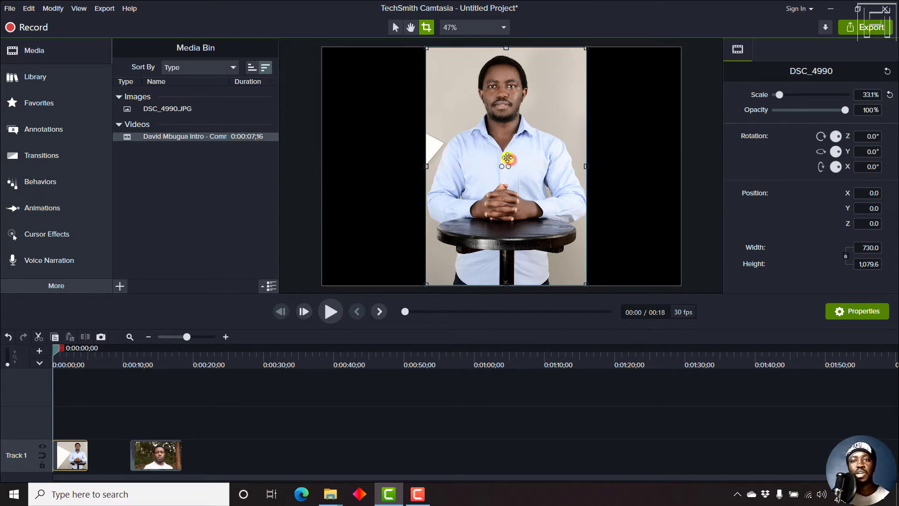
pyautogui.moveTo(507, 158); pyautogui.dragTo(602, 158)
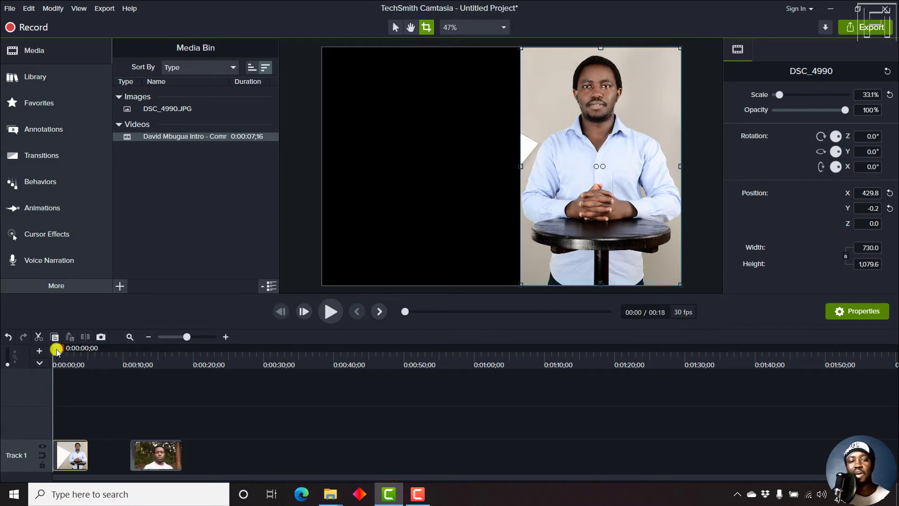
# Crop the intro video's left, right and top edges to a near-square frame around the speaker
pyautogui.moveTo(57, 351); pyautogui.dragTo(149, 350)
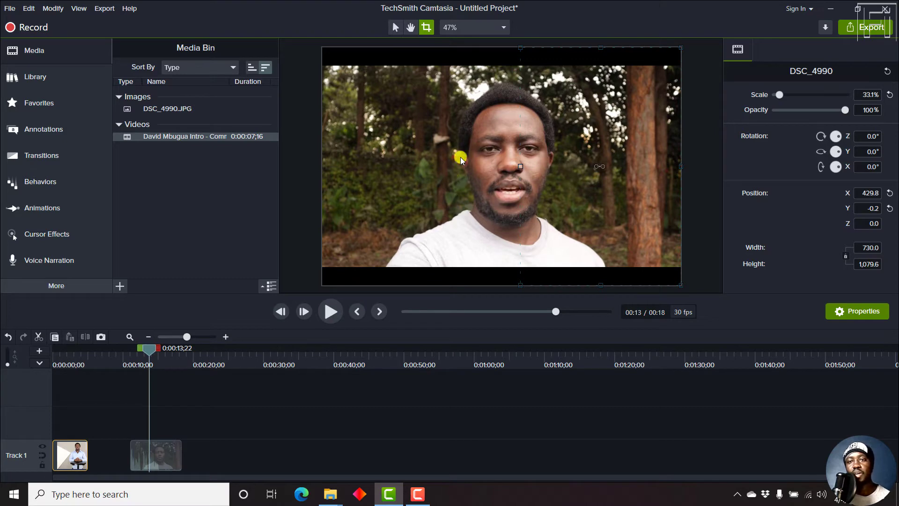
pyautogui.click(433, 161)
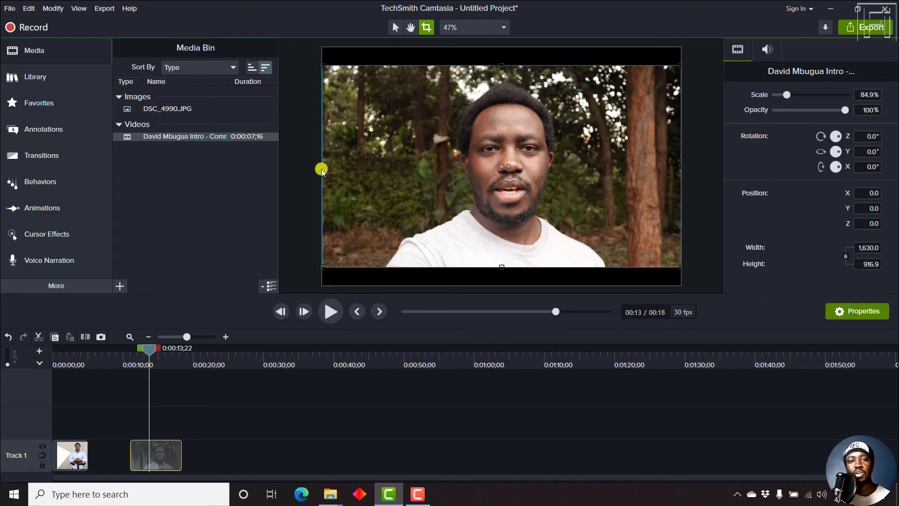
pyautogui.moveTo(324, 166); pyautogui.dragTo(386, 167)
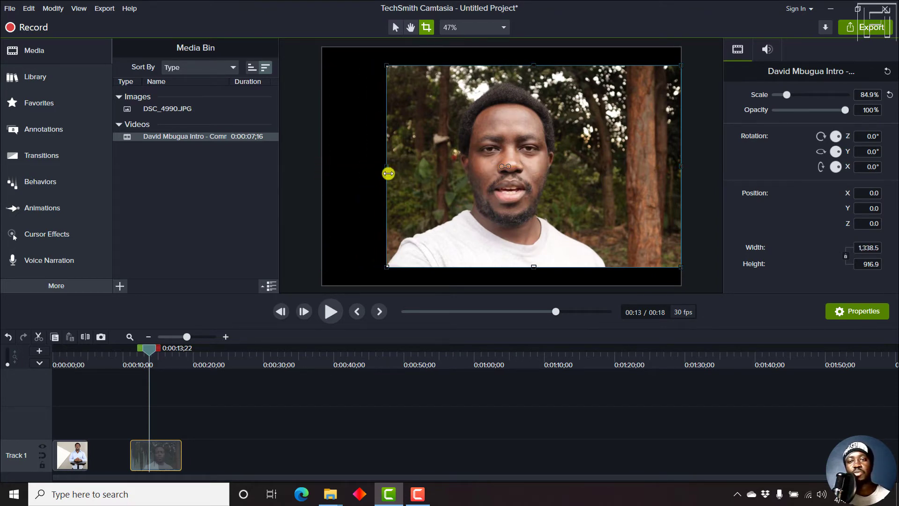
pyautogui.moveTo(679, 167); pyautogui.dragTo(603, 167)
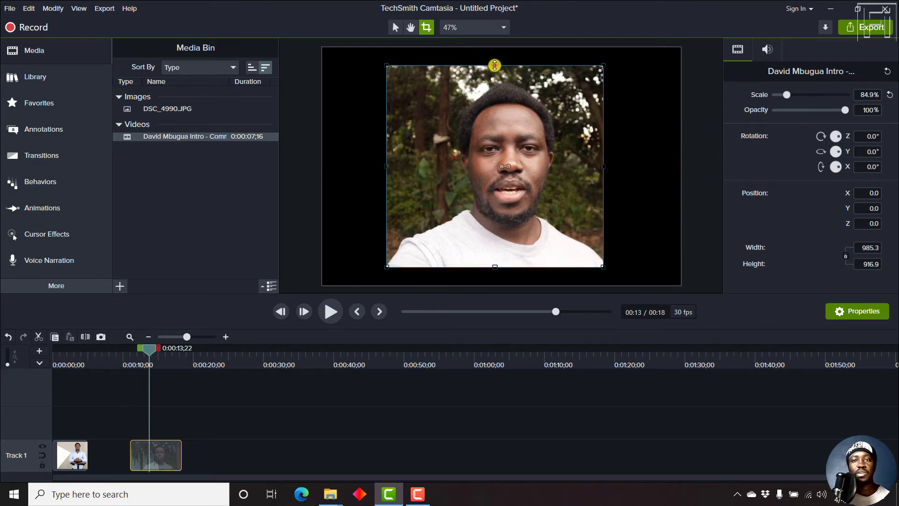
pyautogui.moveTo(494, 65); pyautogui.dragTo(494, 72)
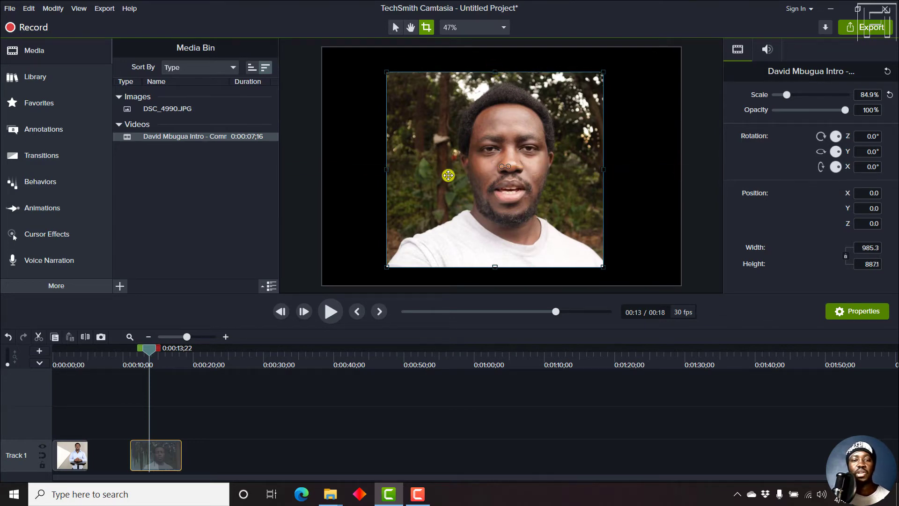
pyautogui.moveTo(149, 349)
pyautogui.mouseDown()
pyautogui.moveTo(113, 361)
pyautogui.moveTo(170, 366)
pyautogui.mouseUp()
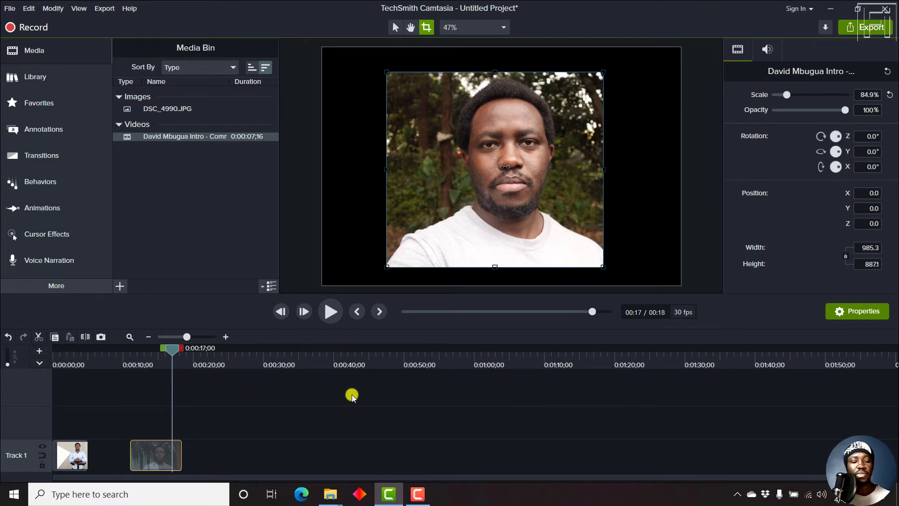
# Undo the crops with Ctrl+Z, return to the Select tool, and scrub to confirm full frames
pyautogui.hotkey('ctrl', 'z')
pyautogui.hotkey('ctrl', 'z')
pyautogui.hotkey('ctrl', 'z')
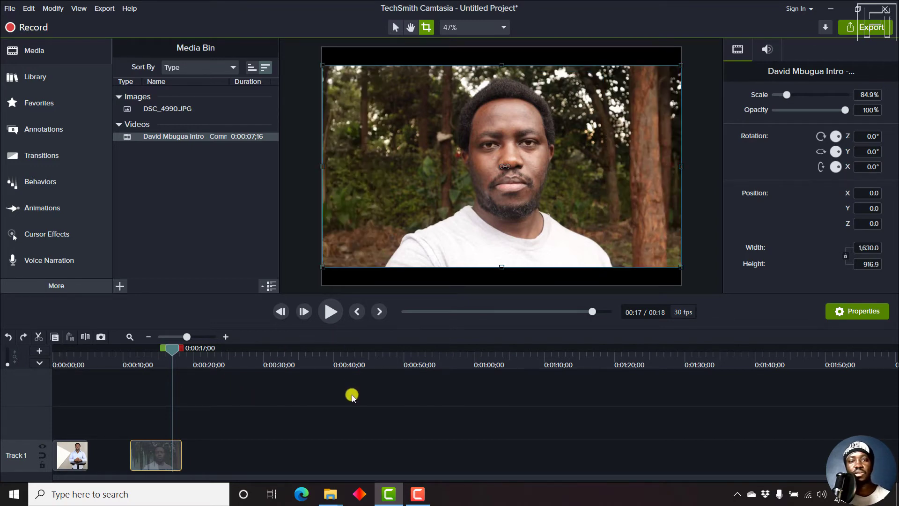
pyautogui.click(70, 358)
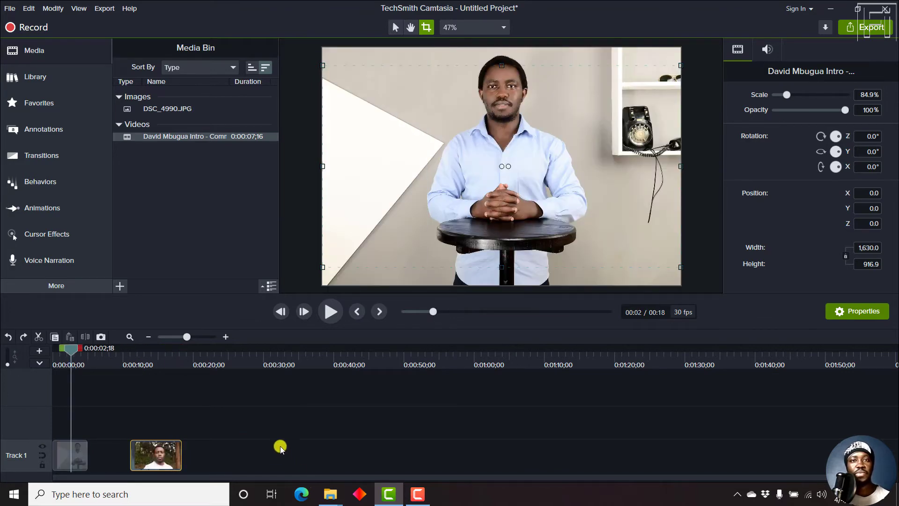
pyautogui.click(279, 446)
pyautogui.click(395, 27)
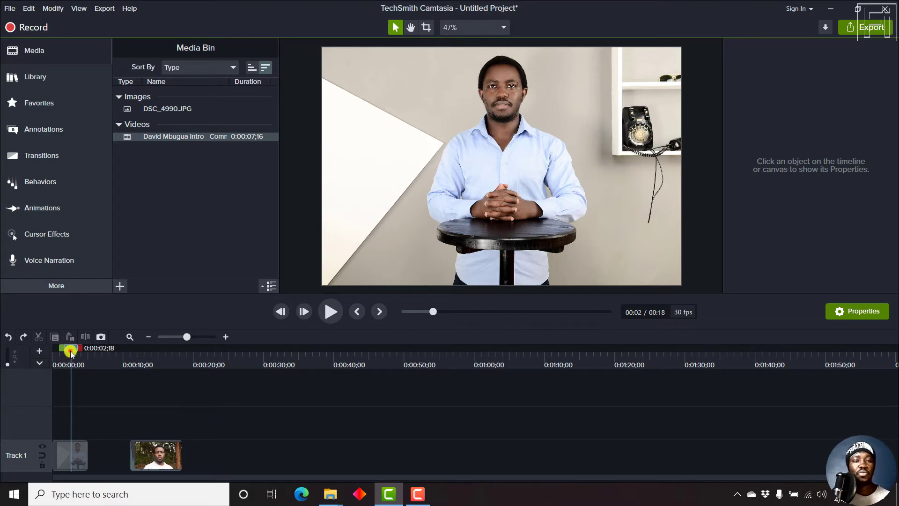
pyautogui.moveTo(70, 352); pyautogui.dragTo(67, 355)
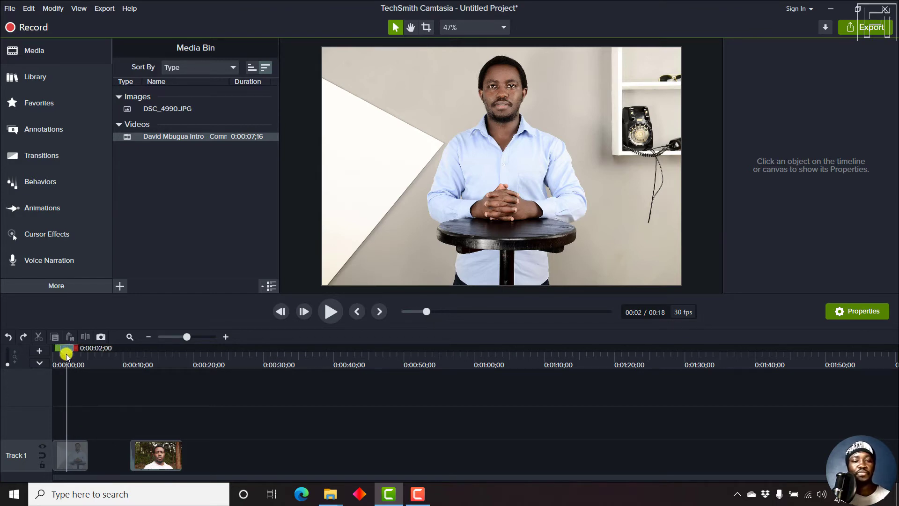
pyautogui.moveTo(67, 355); pyautogui.dragTo(139, 349)
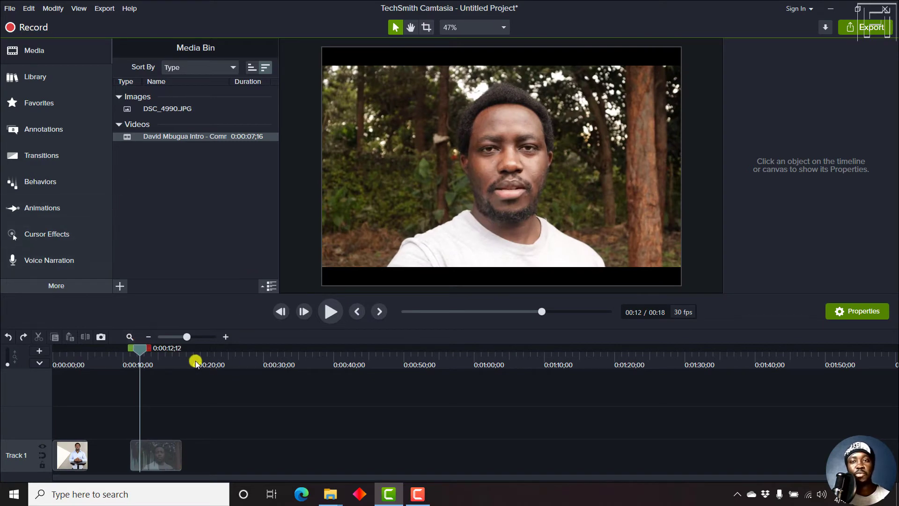
# Drag a Bold-style yellow circle shape onto a new track above the intro video
pyautogui.click(36, 131)
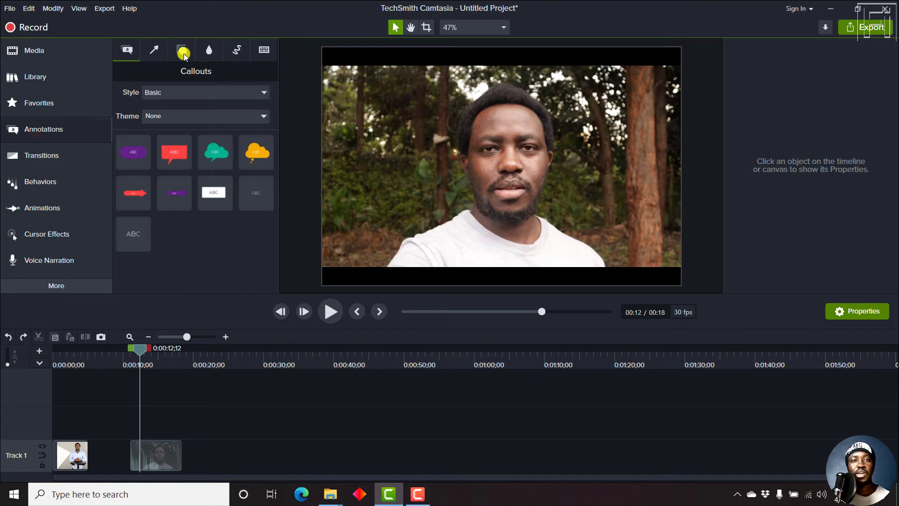
pyautogui.click(183, 53)
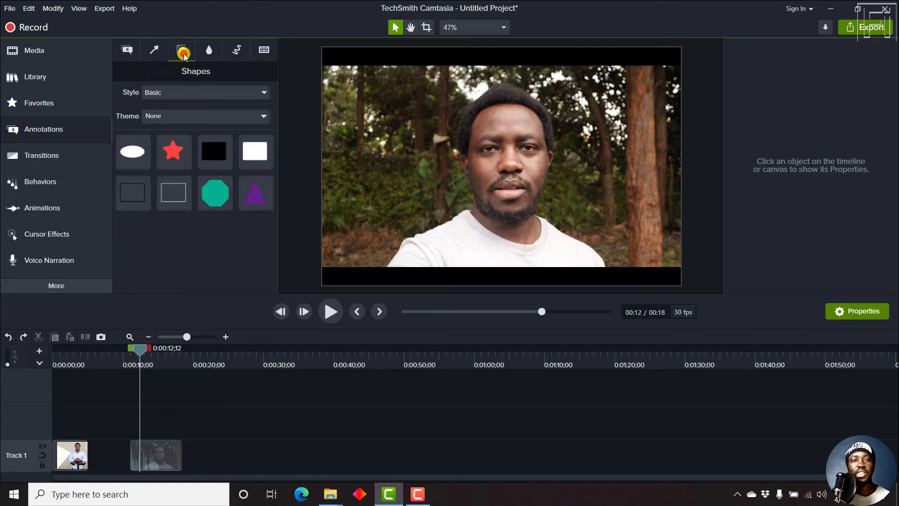
pyautogui.click(176, 92)
pyautogui.click(154, 147)
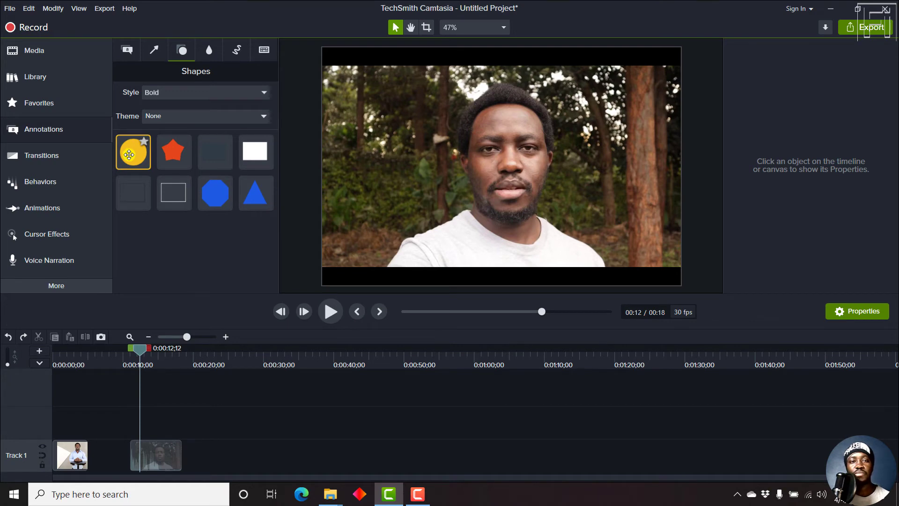
pyautogui.moveTo(129, 154); pyautogui.dragTo(132, 423)
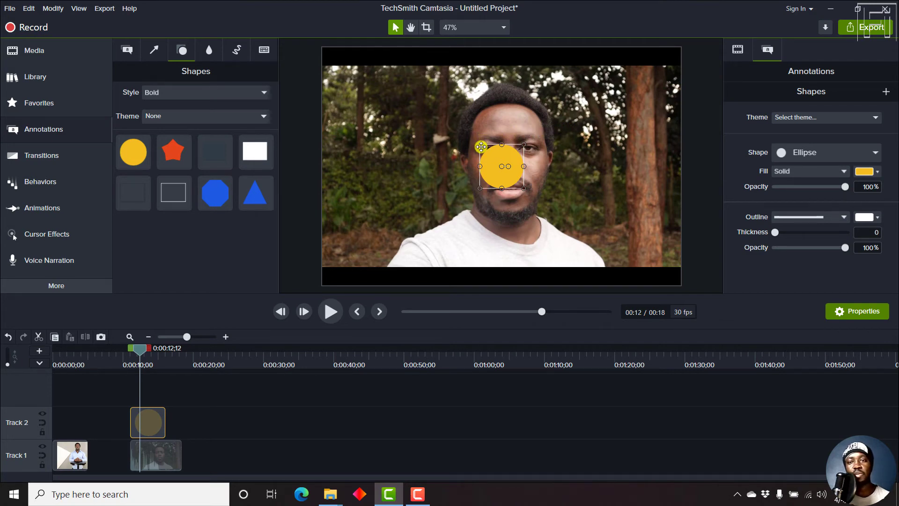
# Enlarge the yellow circle over the speaker's whole head and stretch its clip to the video's length
pyautogui.moveTo(479, 144); pyautogui.dragTo(382, 79)
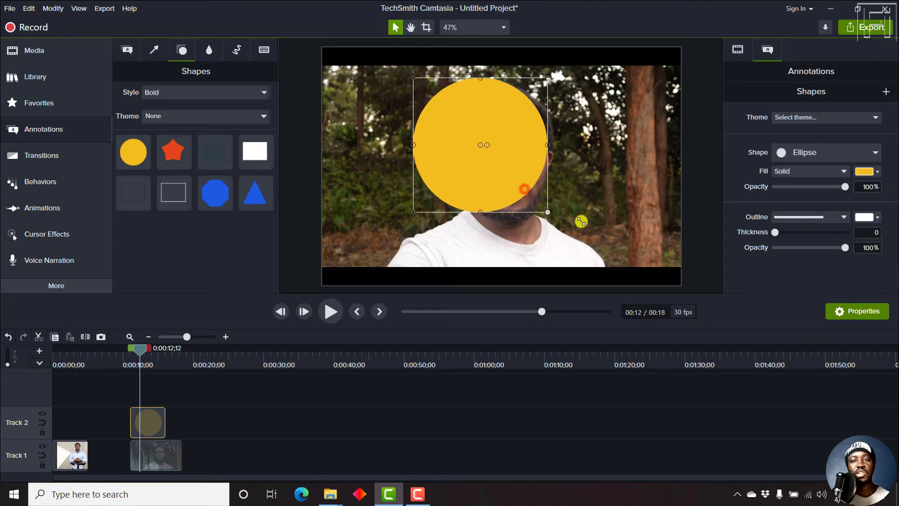
pyautogui.moveTo(524, 189); pyautogui.dragTo(602, 266)
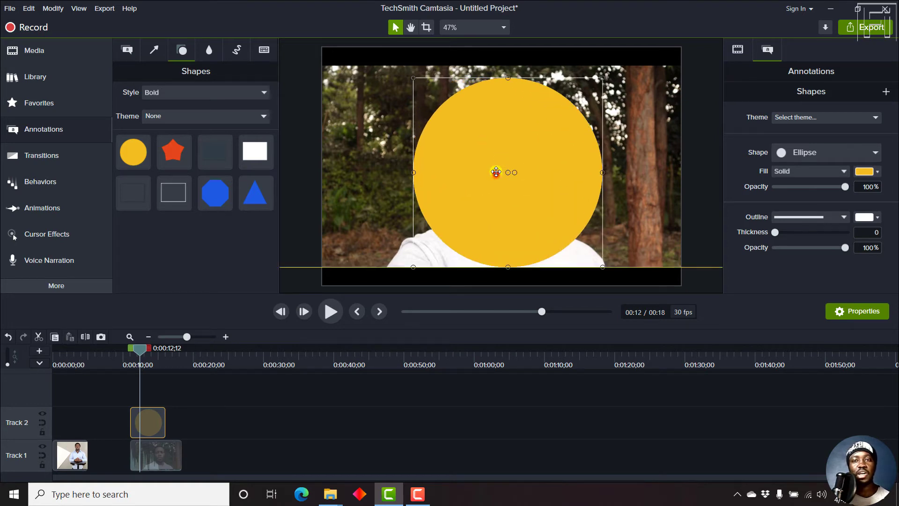
pyautogui.moveTo(495, 174); pyautogui.dragTo(495, 169)
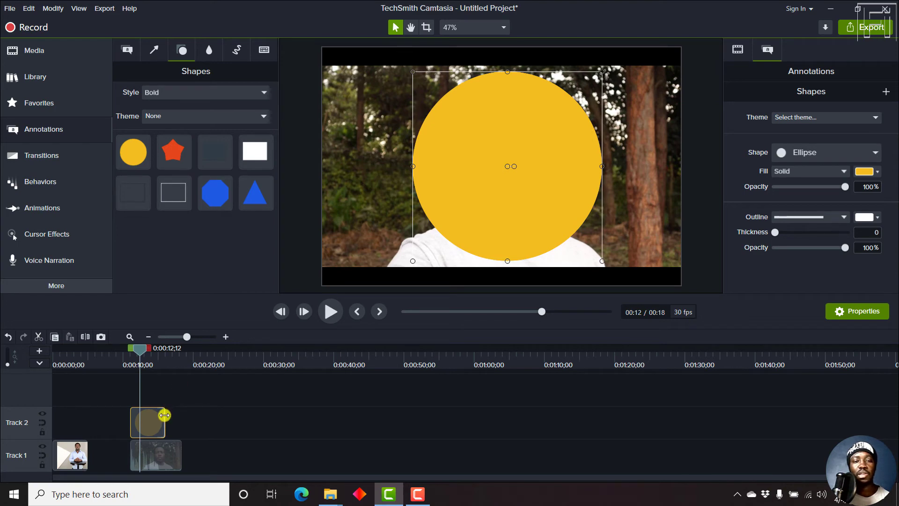
pyautogui.moveTo(164, 414); pyautogui.dragTo(181, 414)
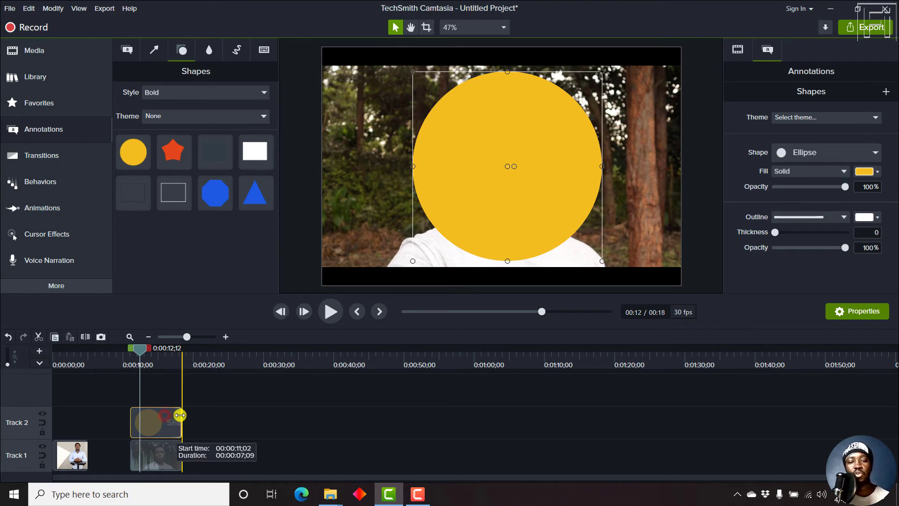
pyautogui.click(156, 425)
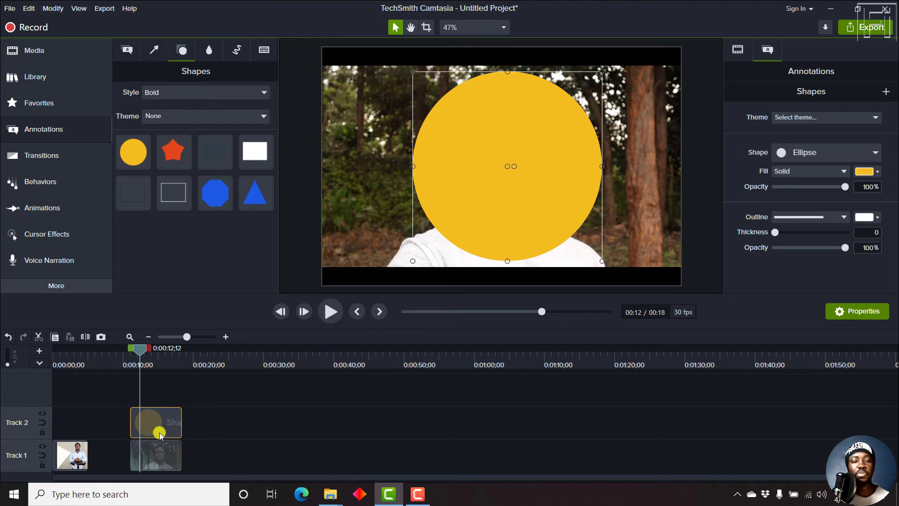
# Set Track 2's track matte to Alpha and scrub the playhead to preview the circular mask
pyautogui.click(44, 412)
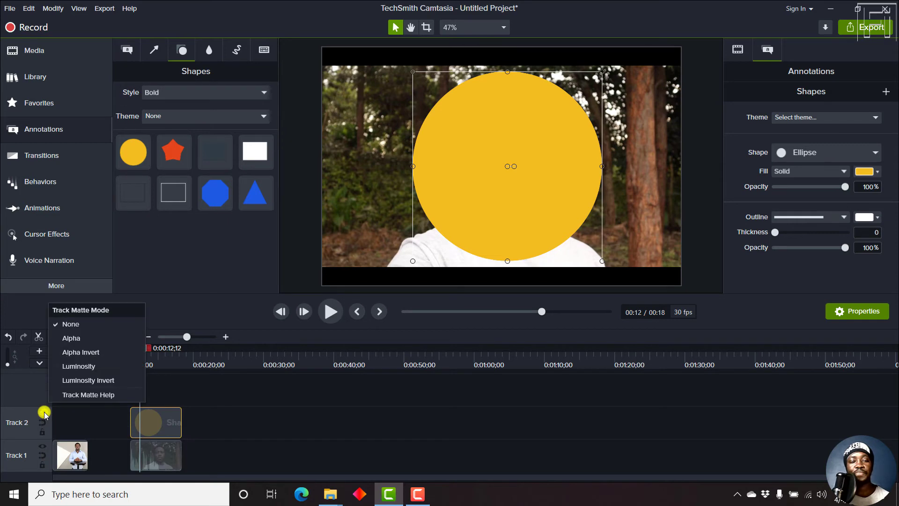
pyautogui.click(69, 338)
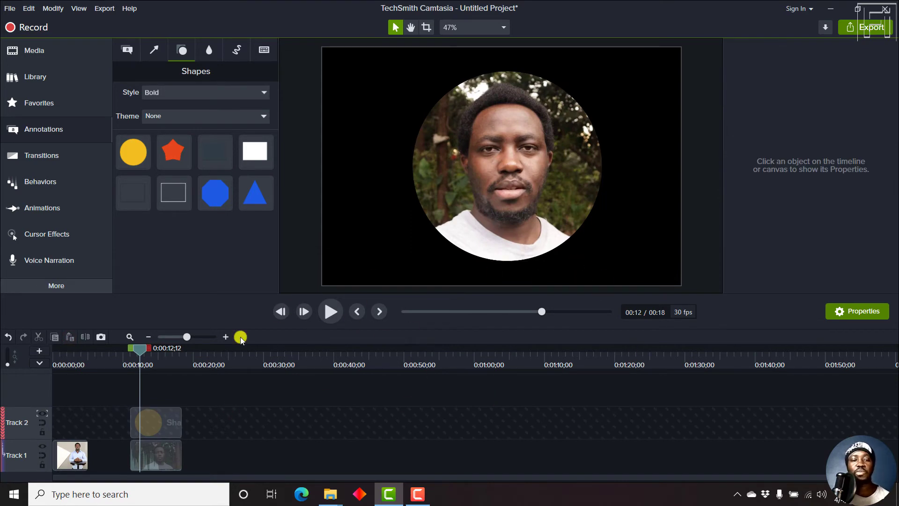
pyautogui.moveTo(139, 349); pyautogui.dragTo(168, 351)
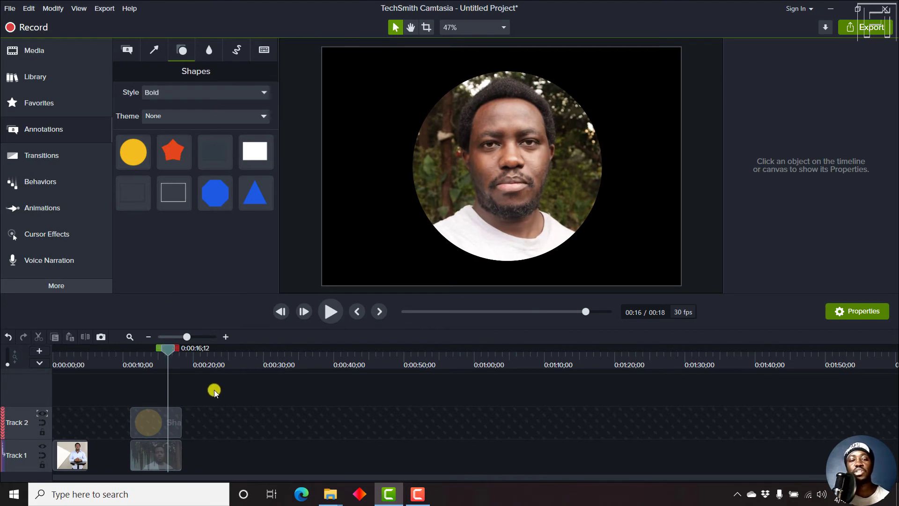
pyautogui.click(165, 349)
pyautogui.moveTo(156, 352); pyautogui.dragTo(66, 360)
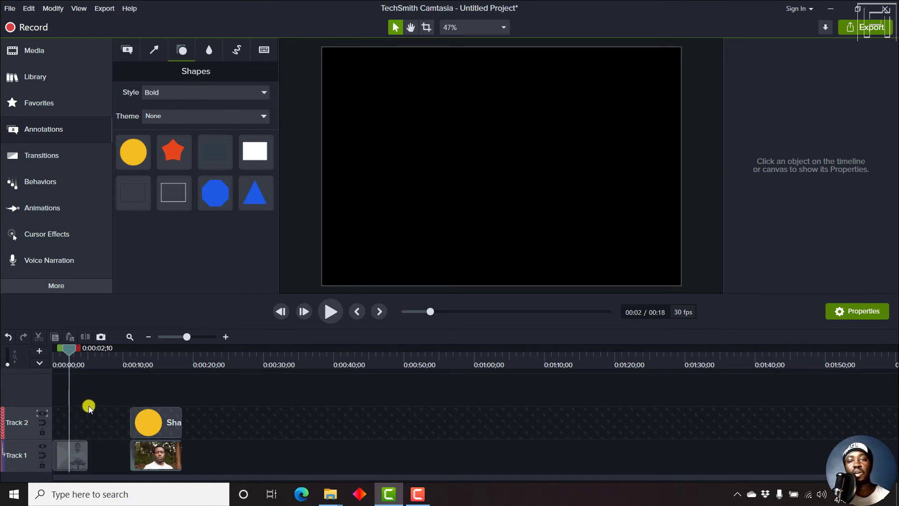
# Group the yellow circle and the masked intro video into Group 1
pyautogui.moveTo(165, 381); pyautogui.dragTo(159, 452)
pyautogui.rightClick(170, 424)
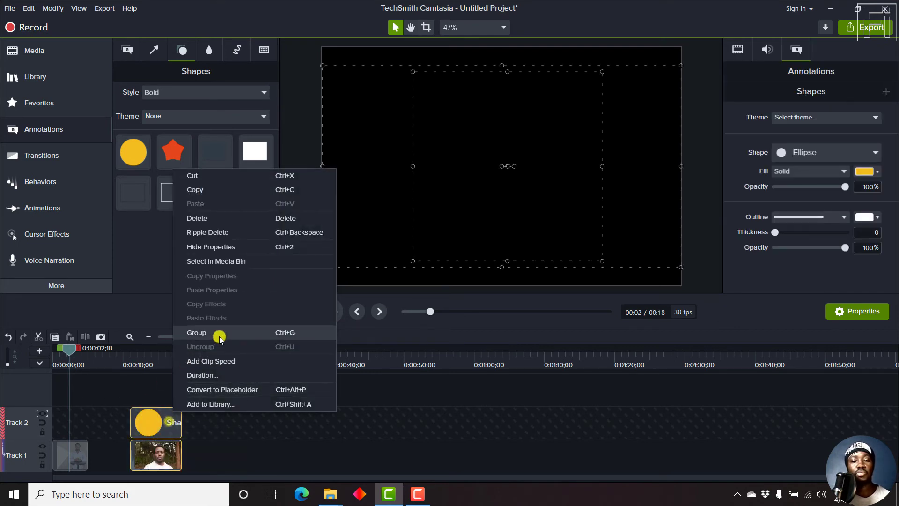
pyautogui.click(203, 335)
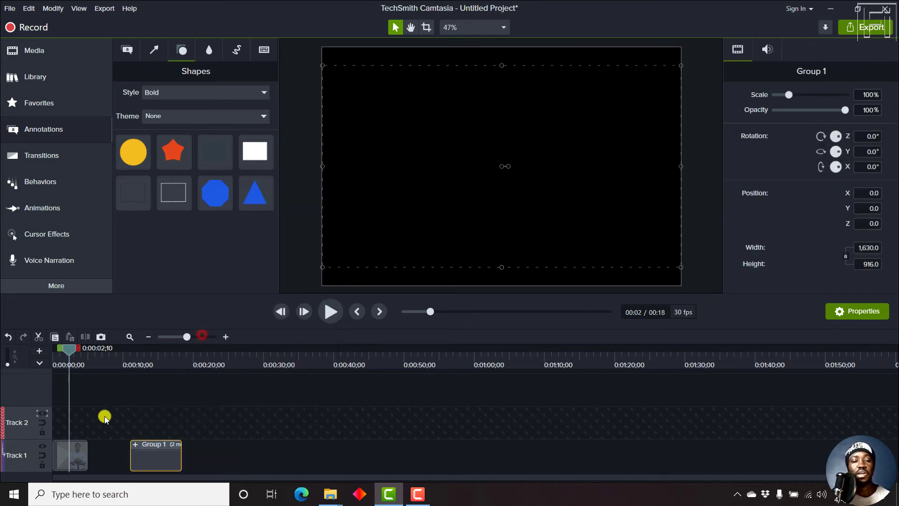
# Set Track 2's track matte back to None and return the playhead to the video's start
pyautogui.click(44, 413)
pyautogui.click(73, 324)
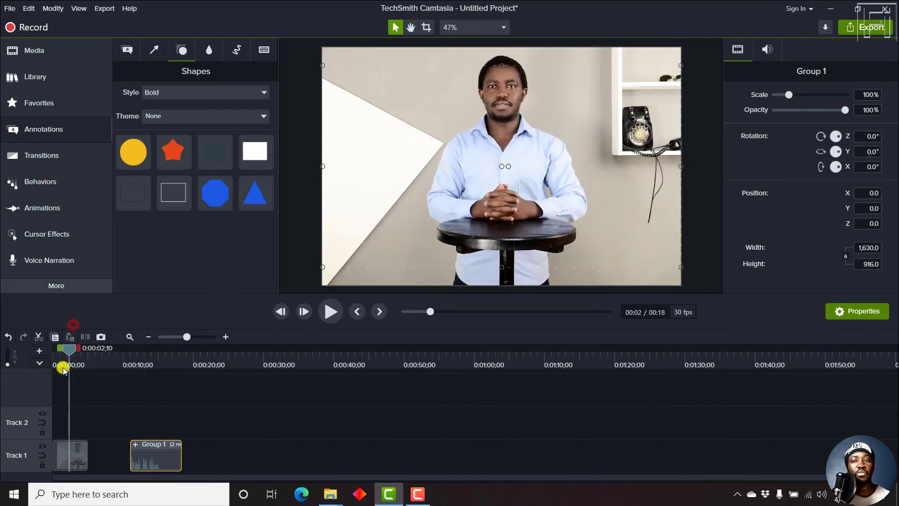
pyautogui.moveTo(68, 349); pyautogui.dragTo(61, 348)
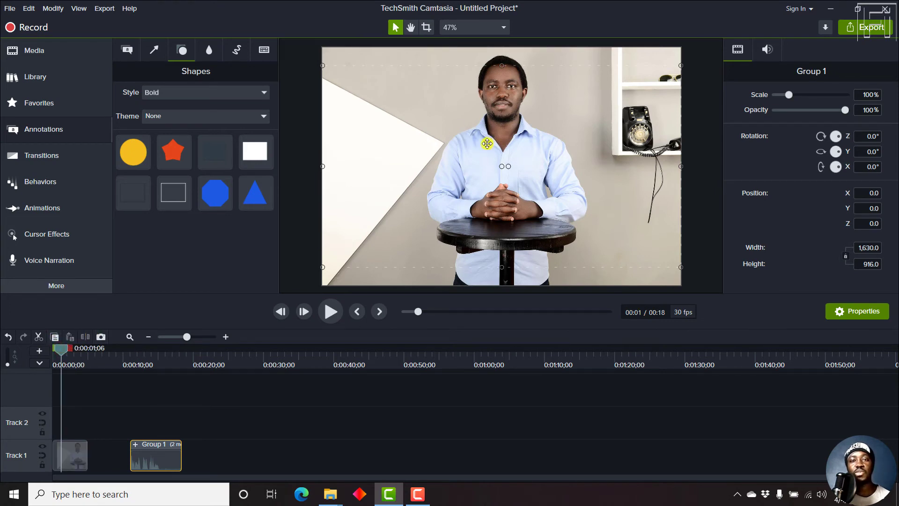
# Add a yellow circle on Track 2 at 0:00, sized over the standing man's head, touching the top edge
pyautogui.moveTo(131, 159)
pyautogui.mouseDown()
pyautogui.moveTo(101, 410)
pyautogui.moveTo(65, 417)
pyautogui.mouseUp()
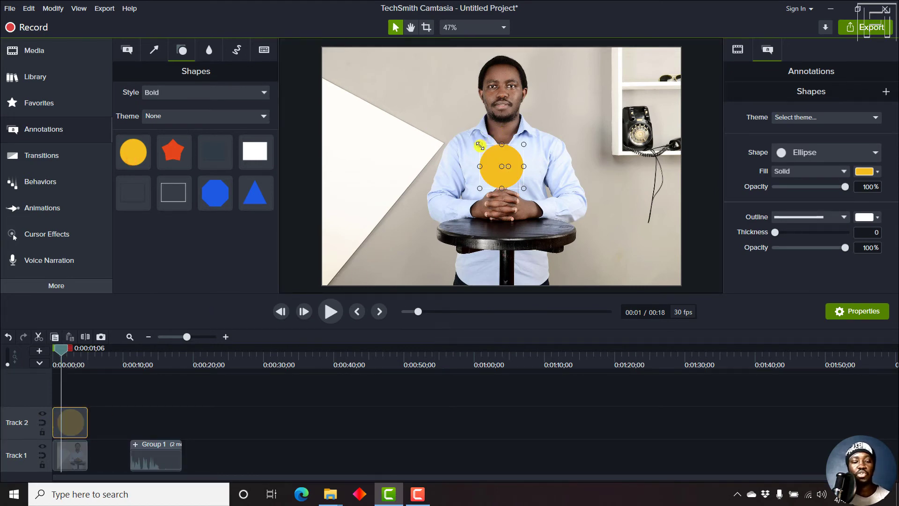
pyautogui.moveTo(479, 146); pyautogui.dragTo(436, 101)
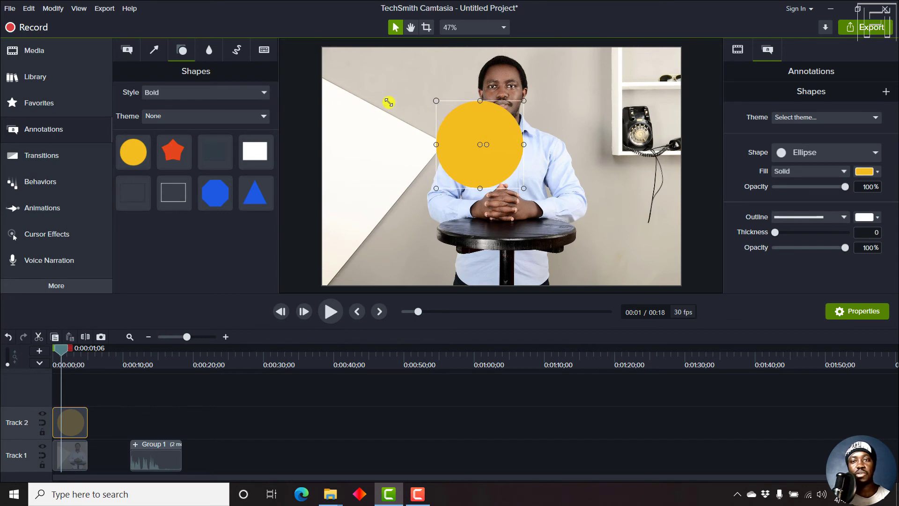
pyautogui.moveTo(472, 150); pyautogui.dragTo(493, 99)
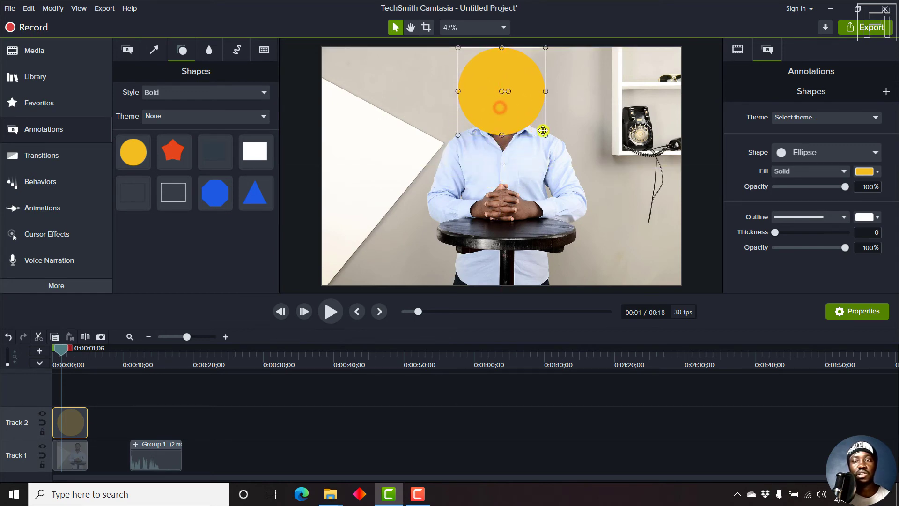
pyautogui.moveTo(545, 135); pyautogui.dragTo(566, 155)
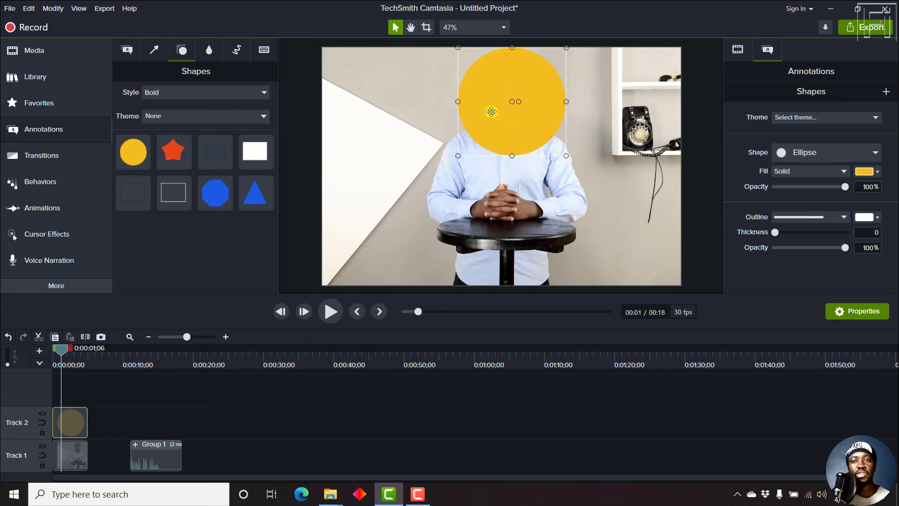
pyautogui.press('shift')
pyautogui.press('shift')
pyautogui.press('shift')
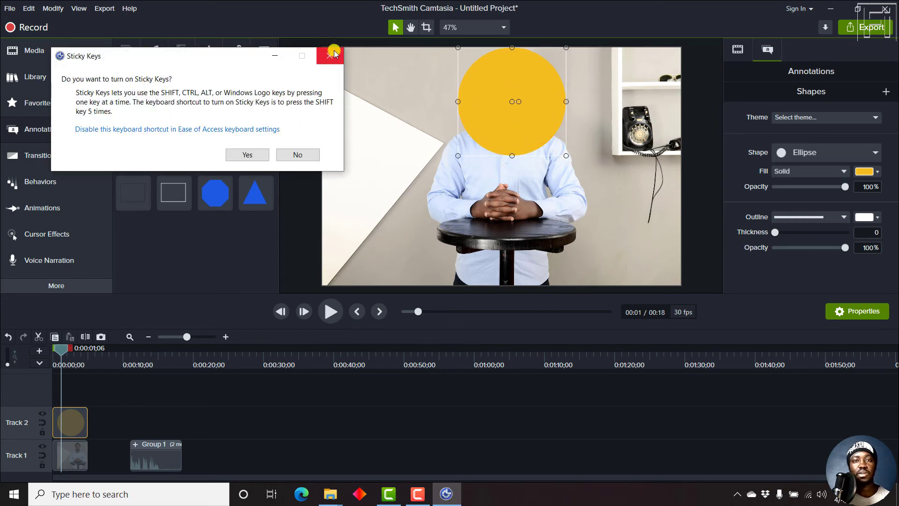
pyautogui.click(329, 56)
pyautogui.moveTo(501, 91); pyautogui.dragTo(499, 94)
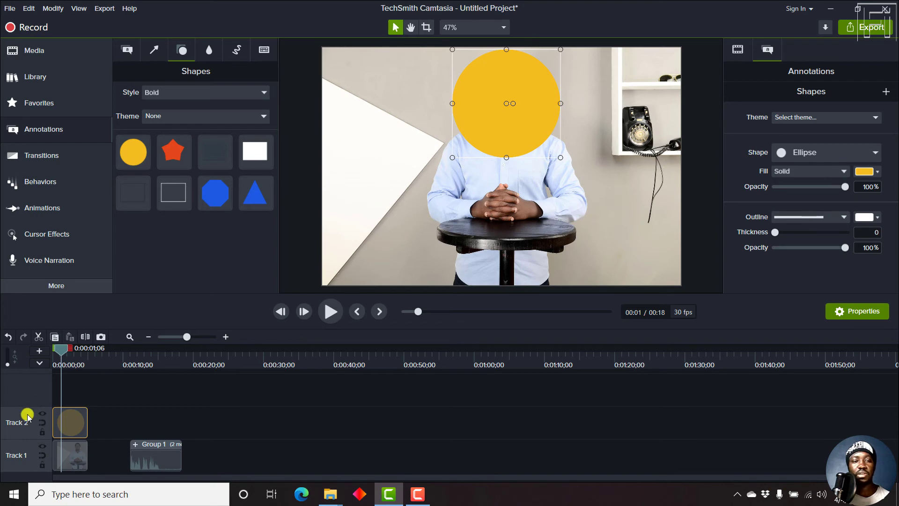
# Set Track 2's matte to Alpha and nudge the circle to frame the presenter
pyautogui.click(44, 415)
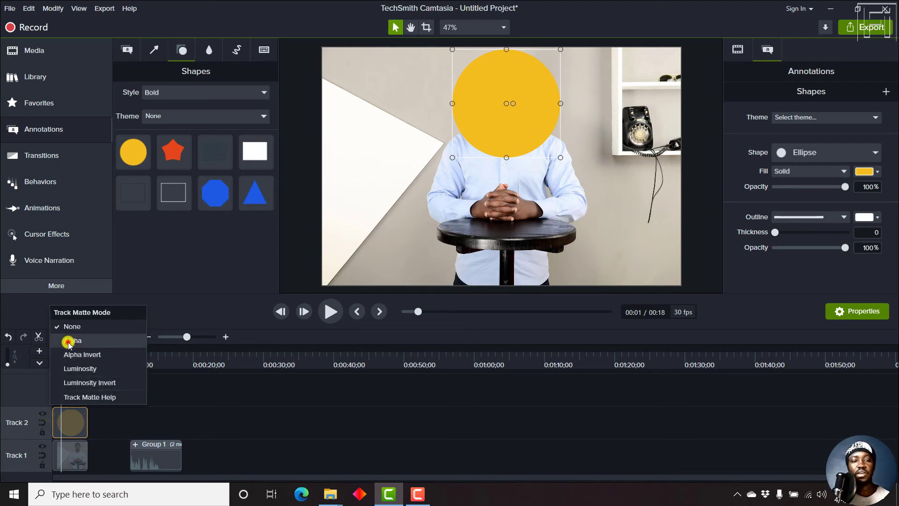
pyautogui.click(66, 342)
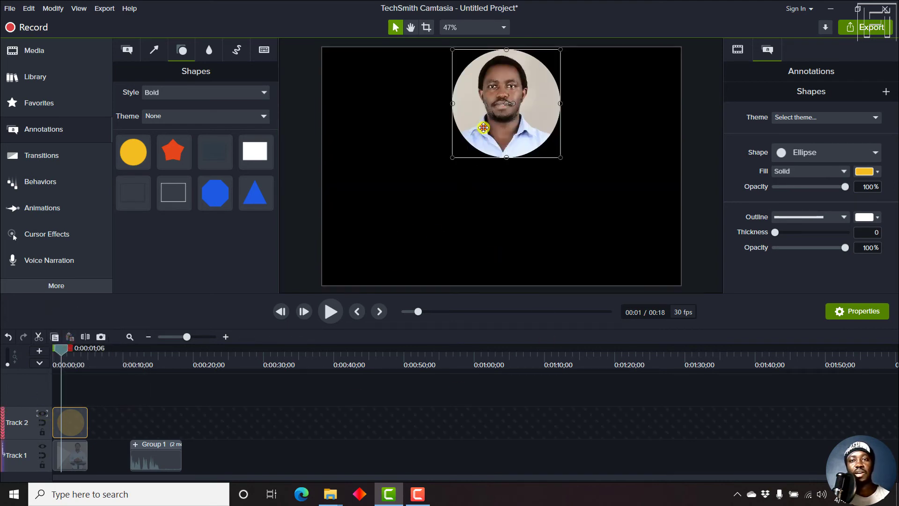
pyautogui.moveTo(483, 128); pyautogui.dragTo(481, 127)
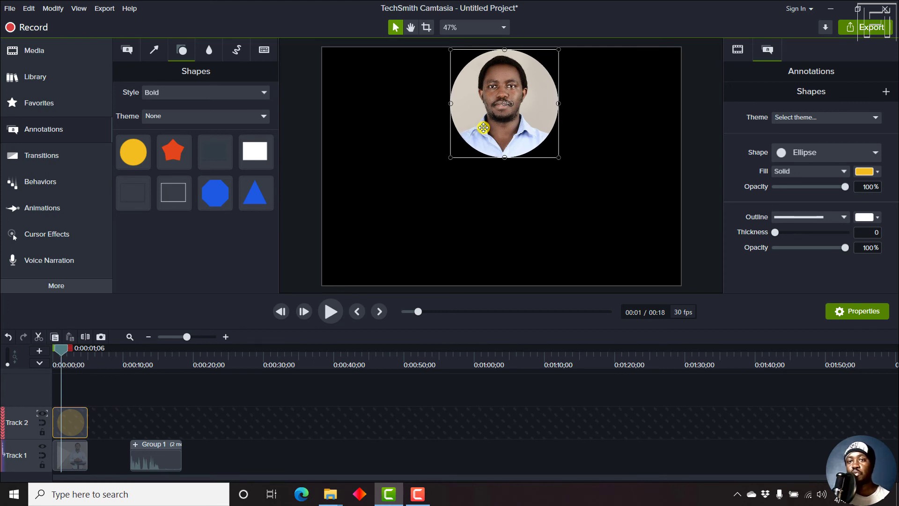
pyautogui.press('Down')
pyautogui.press('Down')
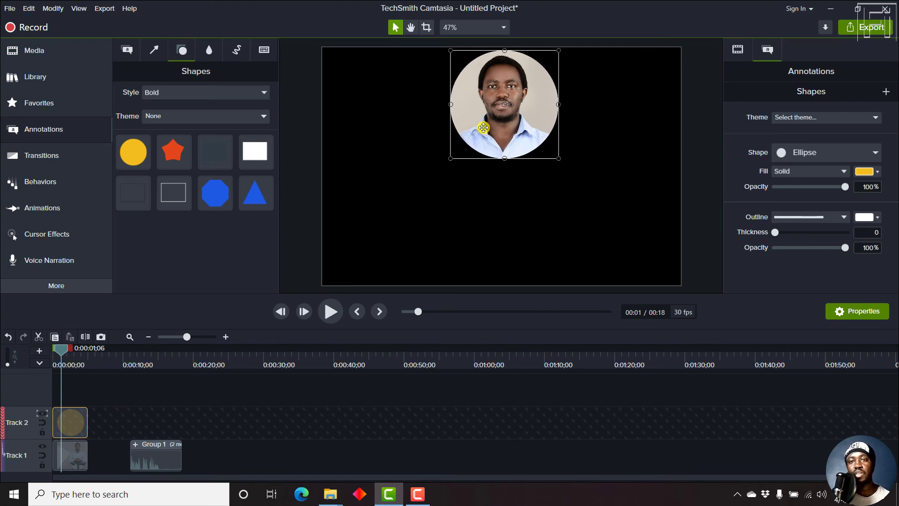
# Group the circle and photo into Group 2, clear Track 2's matte, and reposition the group
pyautogui.moveTo(115, 416); pyautogui.dragTo(56, 457)
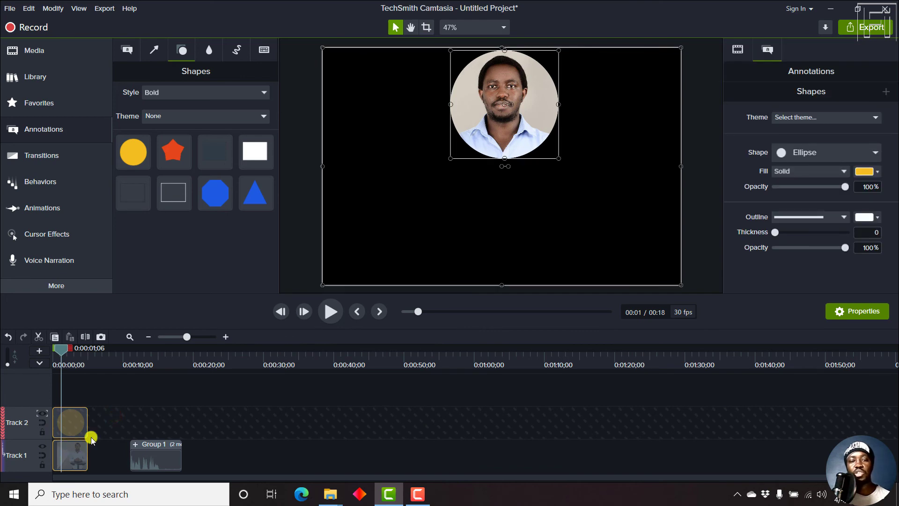
pyautogui.hotkey('ctrl', 'g')
pyautogui.click(44, 415)
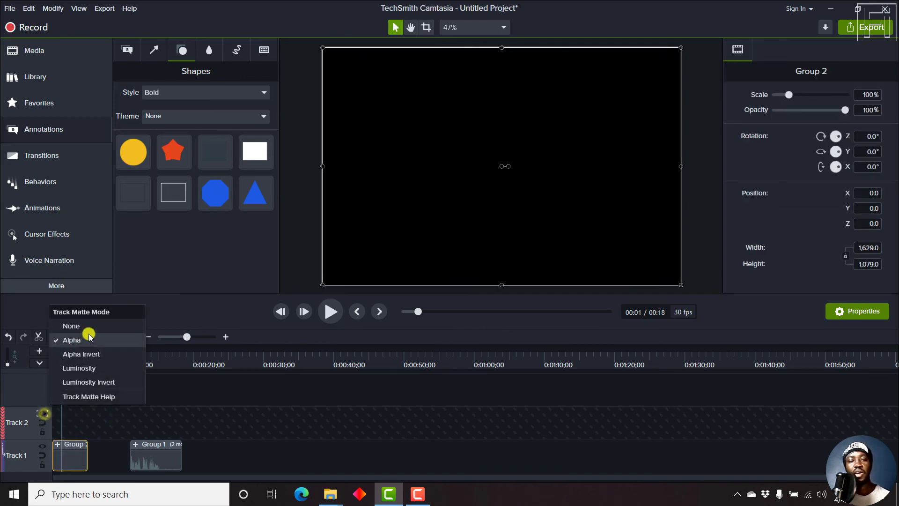
pyautogui.click(56, 340)
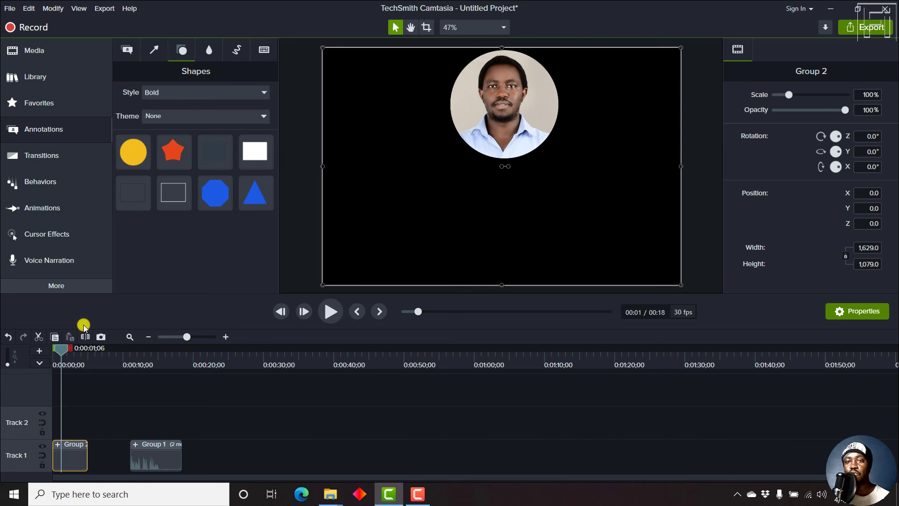
pyautogui.moveTo(511, 118)
pyautogui.mouseDown()
pyautogui.moveTo(452, 191)
pyautogui.moveTo(517, 115)
pyautogui.mouseUp()
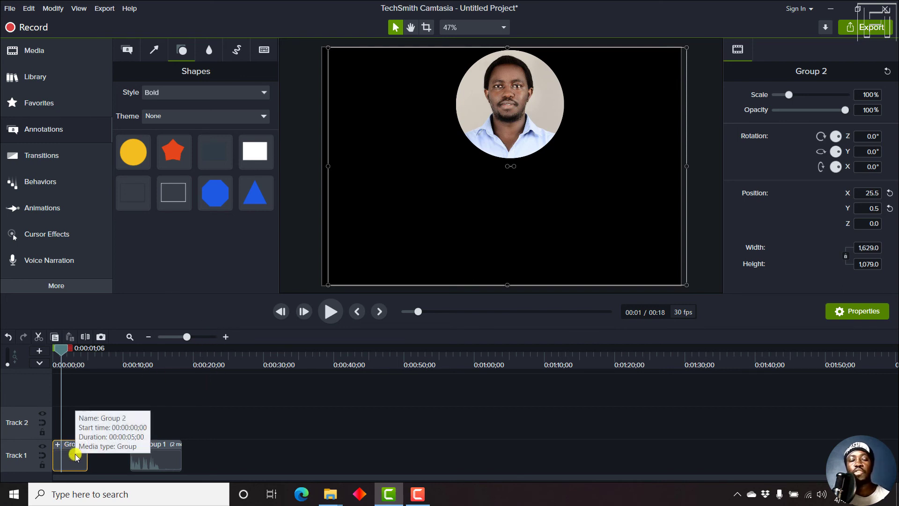
# Crop Group 2's left, bottom and right edges in to the circular portrait's edge
pyautogui.click(425, 27)
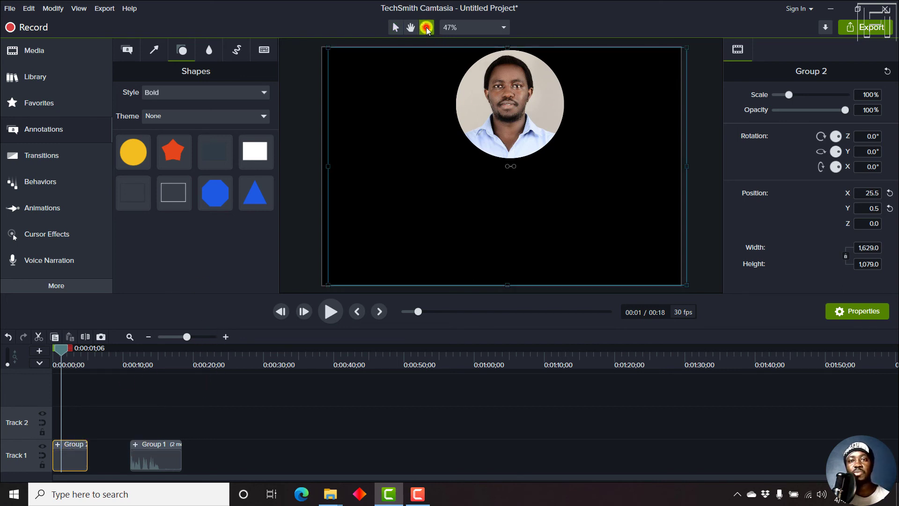
pyautogui.moveTo(329, 165); pyautogui.dragTo(453, 151)
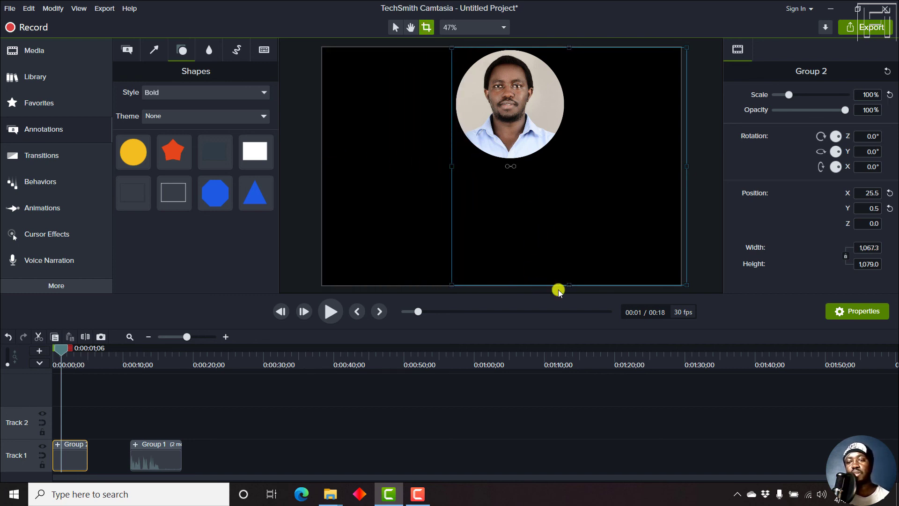
pyautogui.moveTo(567, 285); pyautogui.dragTo(542, 168)
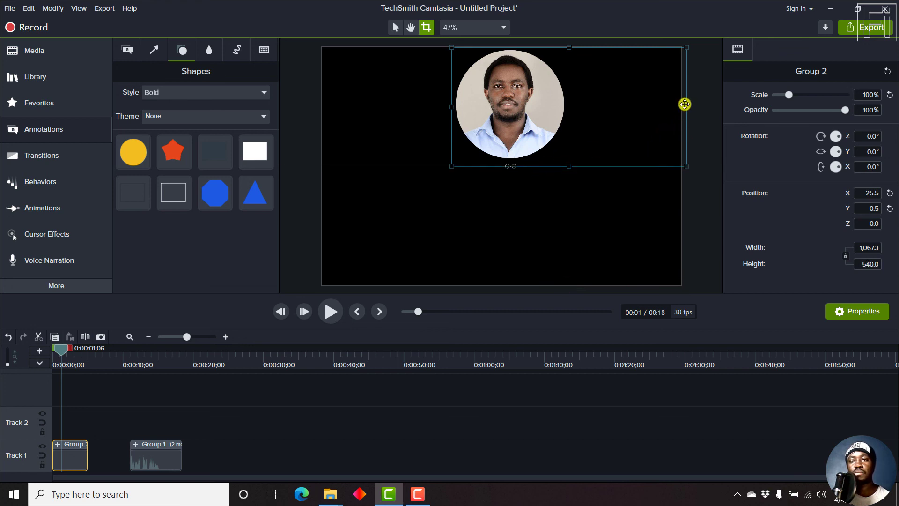
pyautogui.moveTo(688, 106); pyautogui.dragTo(570, 110)
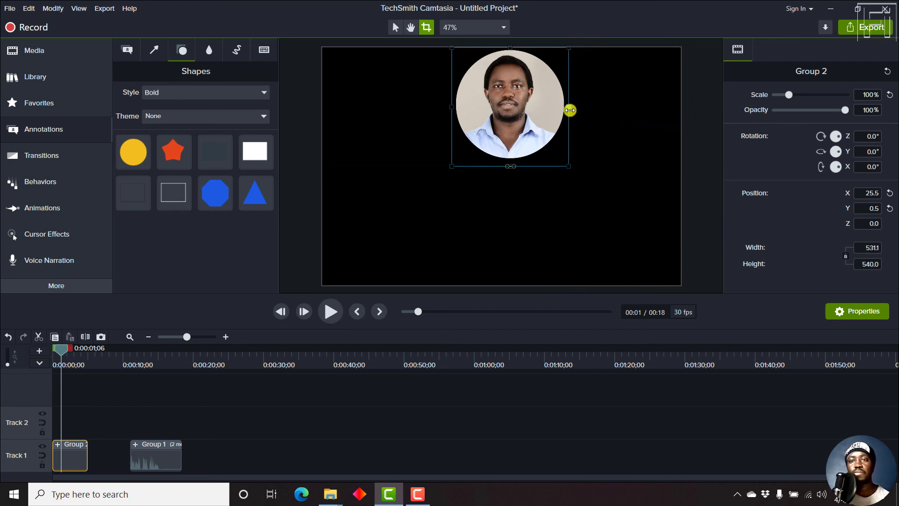
# Move the cropped portrait circle to the bottom-left corner and scale it to about 38%
pyautogui.click(503, 107)
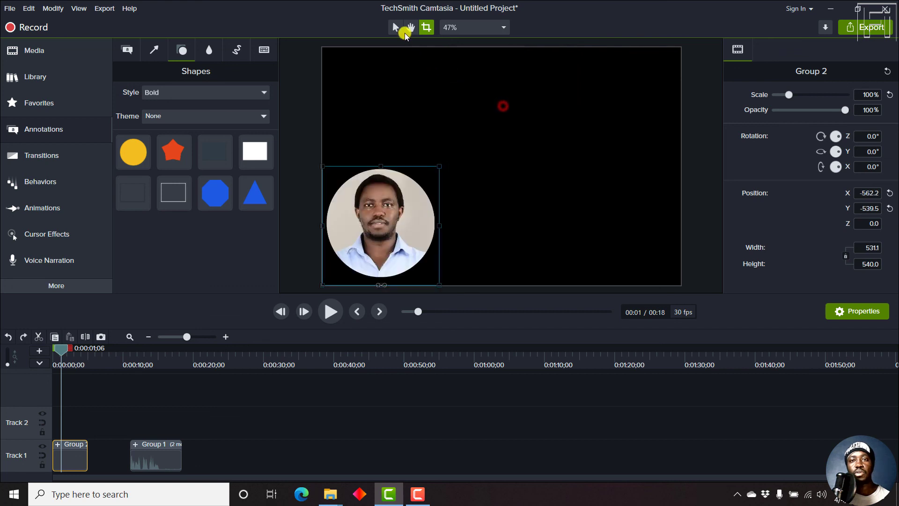
pyautogui.click(395, 29)
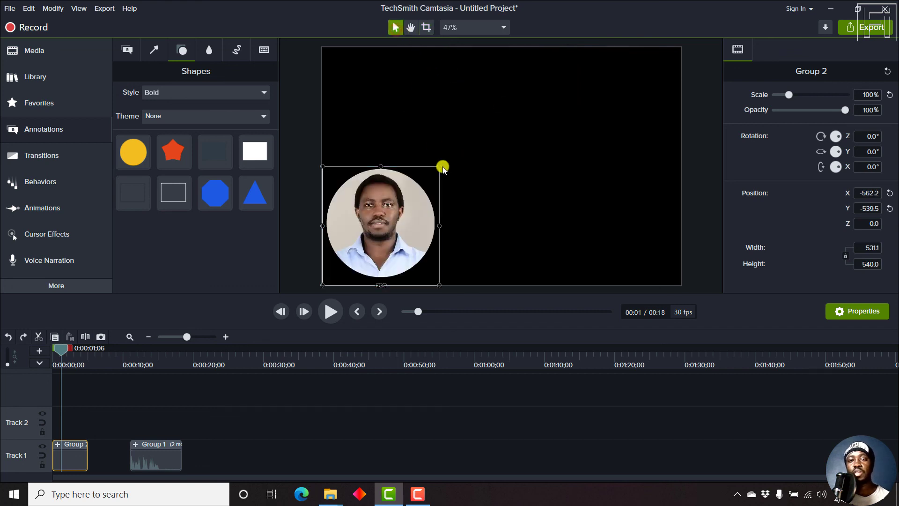
pyautogui.moveTo(440, 167); pyautogui.dragTo(366, 240)
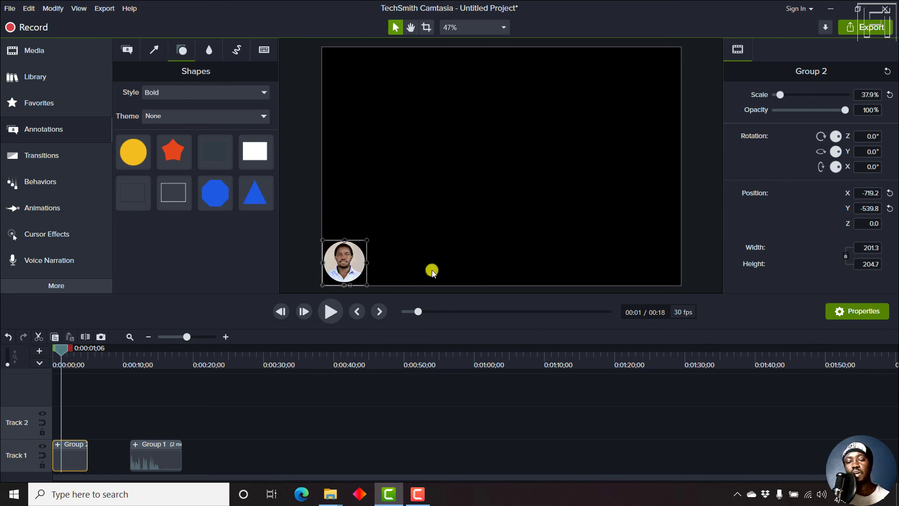